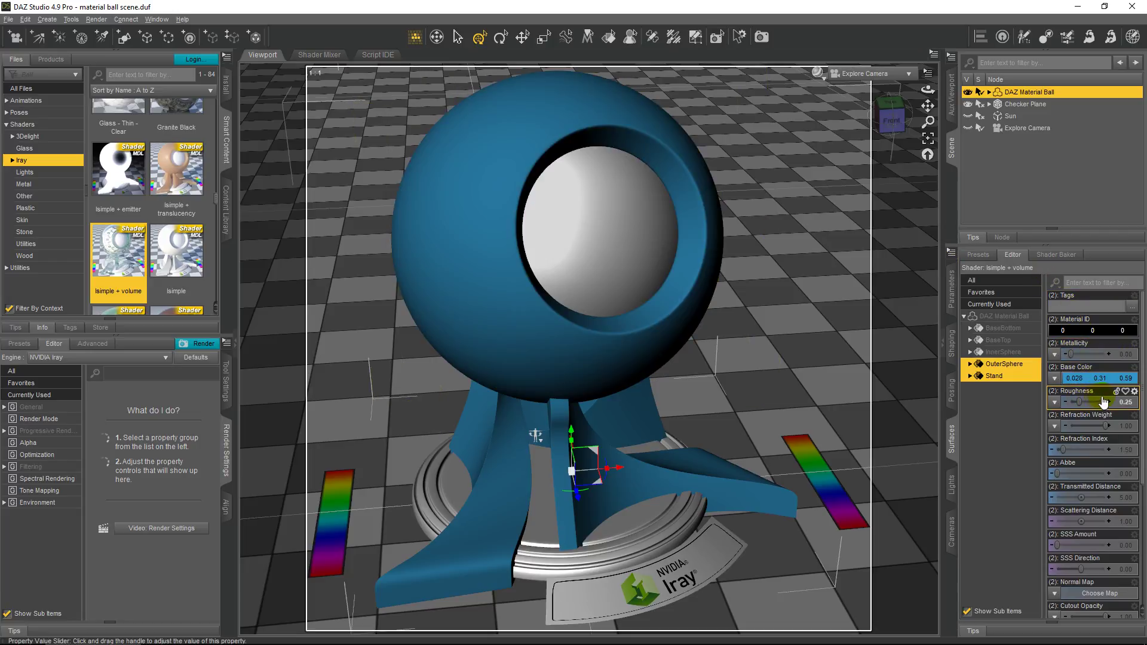
Examine the shader parameters of the outer sphere and stand, from Metallicity through Transmitted Distance
scroll(1142, 350, down, 1)
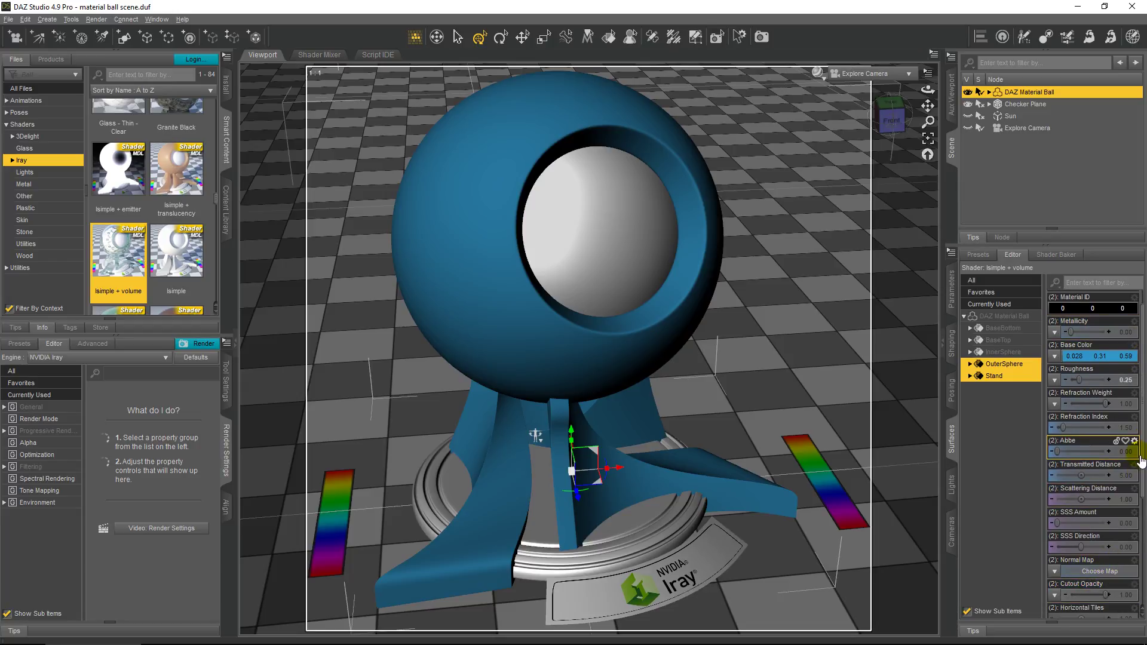
scroll(1142, 460, up, 1)
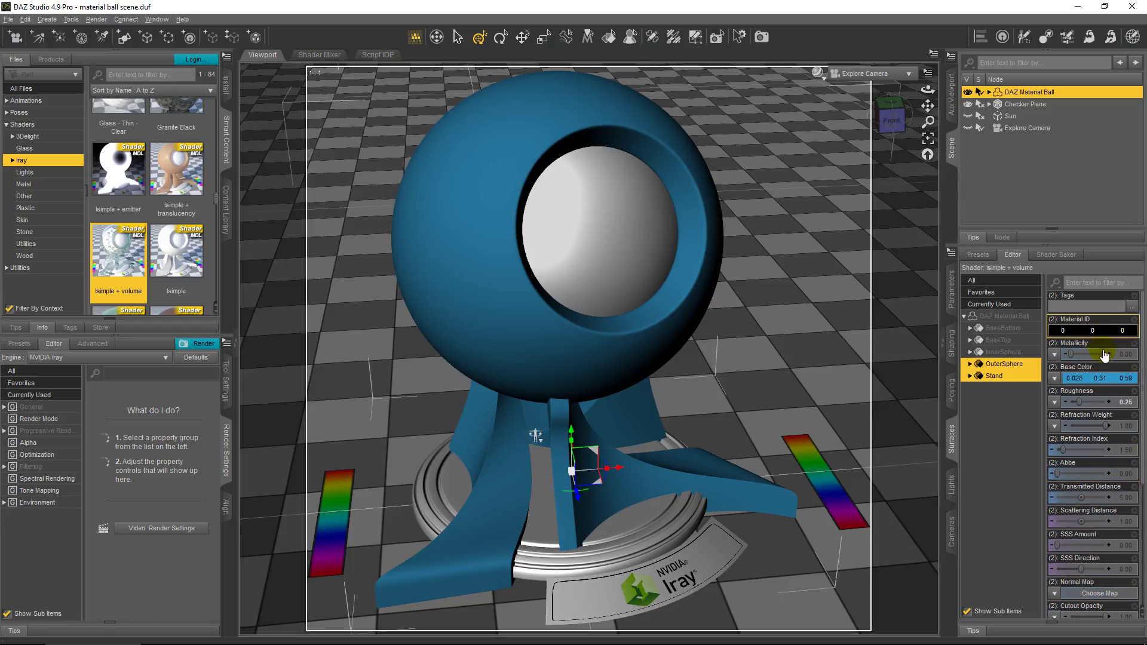
scroll(1094, 602, down, 1)
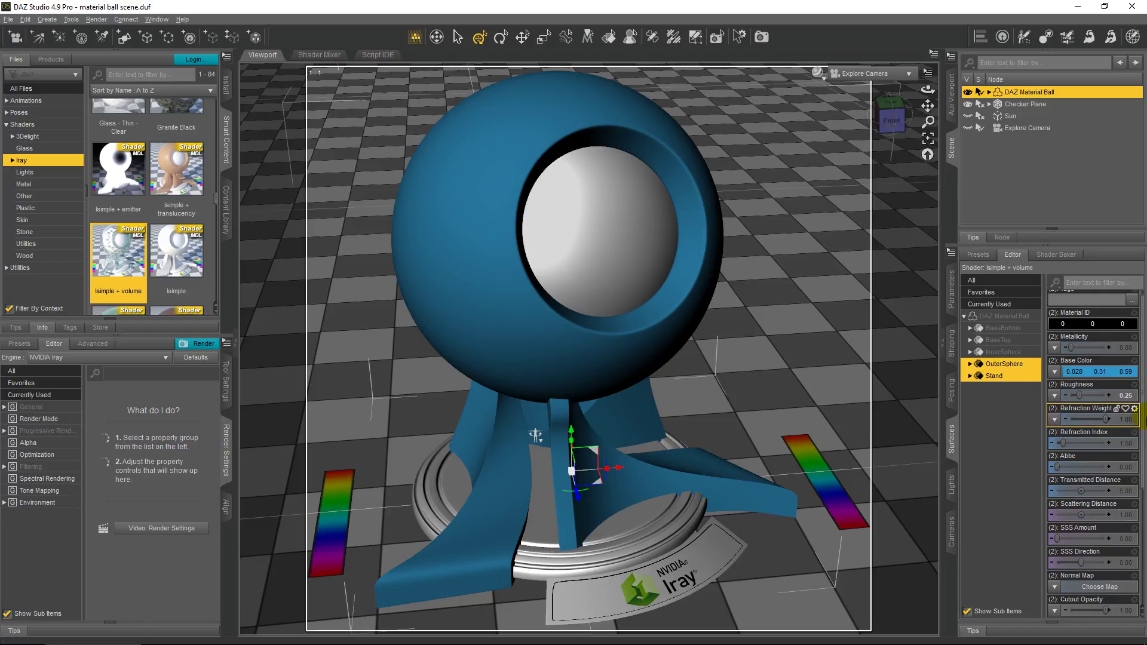
scroll(1114, 298, up, 1)
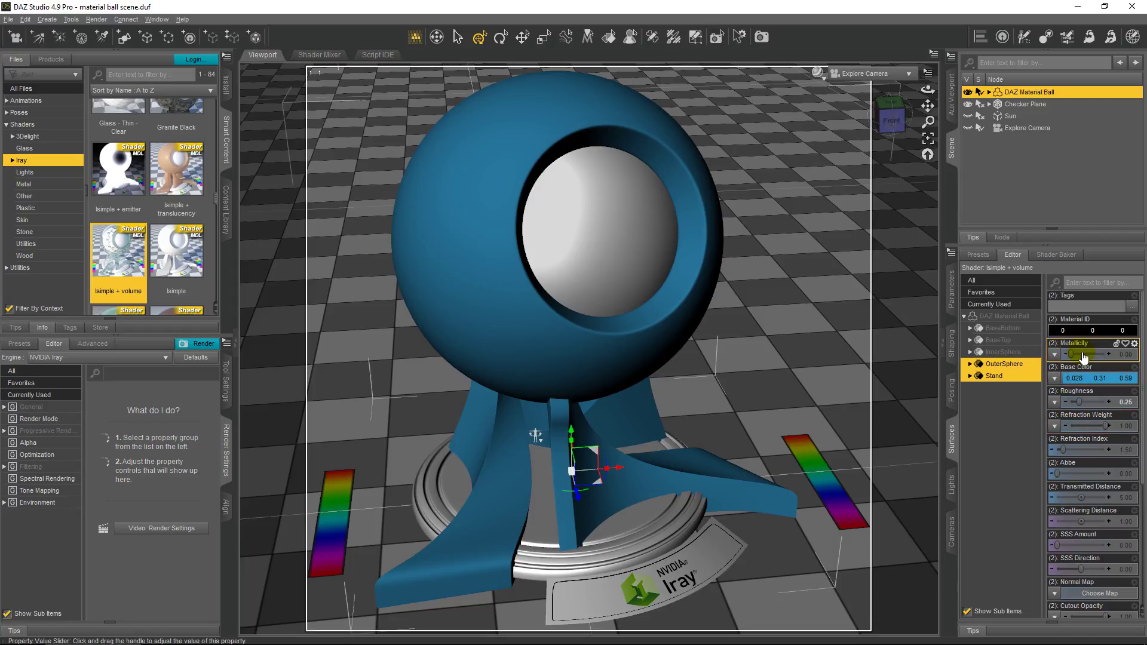
click(1086, 456)
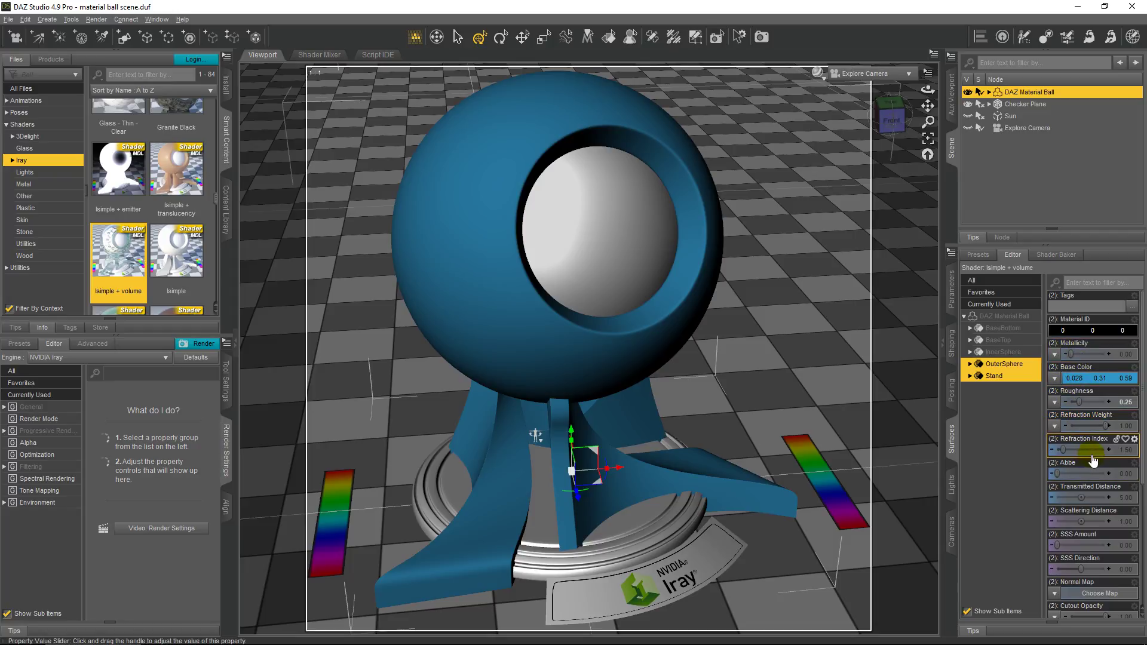
click(1097, 356)
mouse_move(1126, 451)
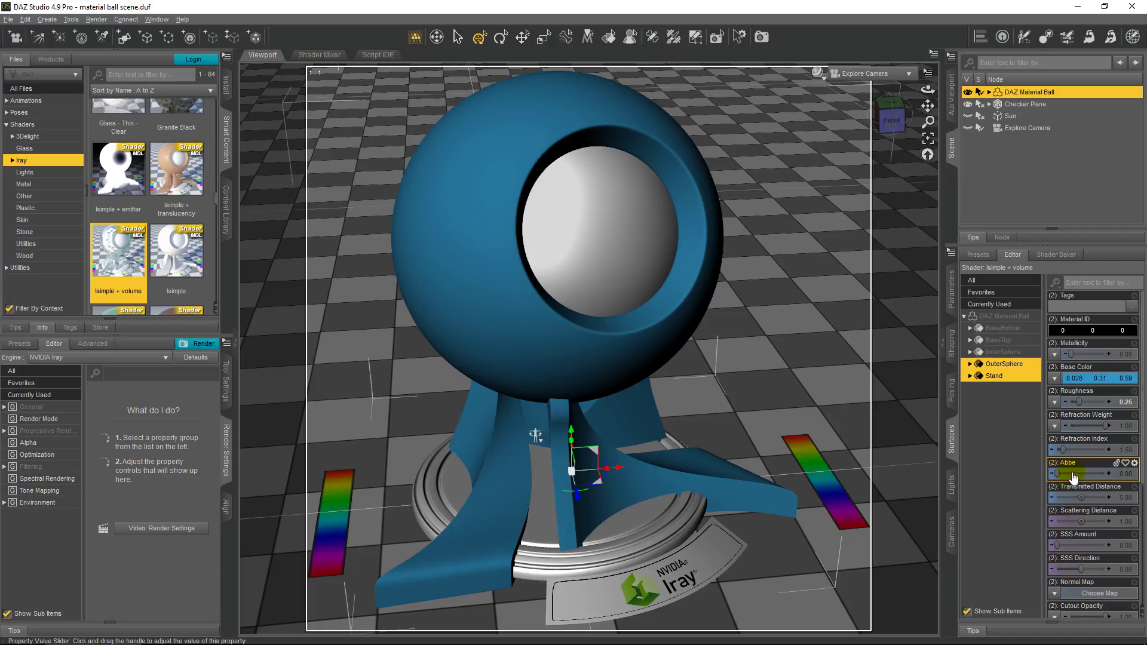
mouse_move(1074, 477)
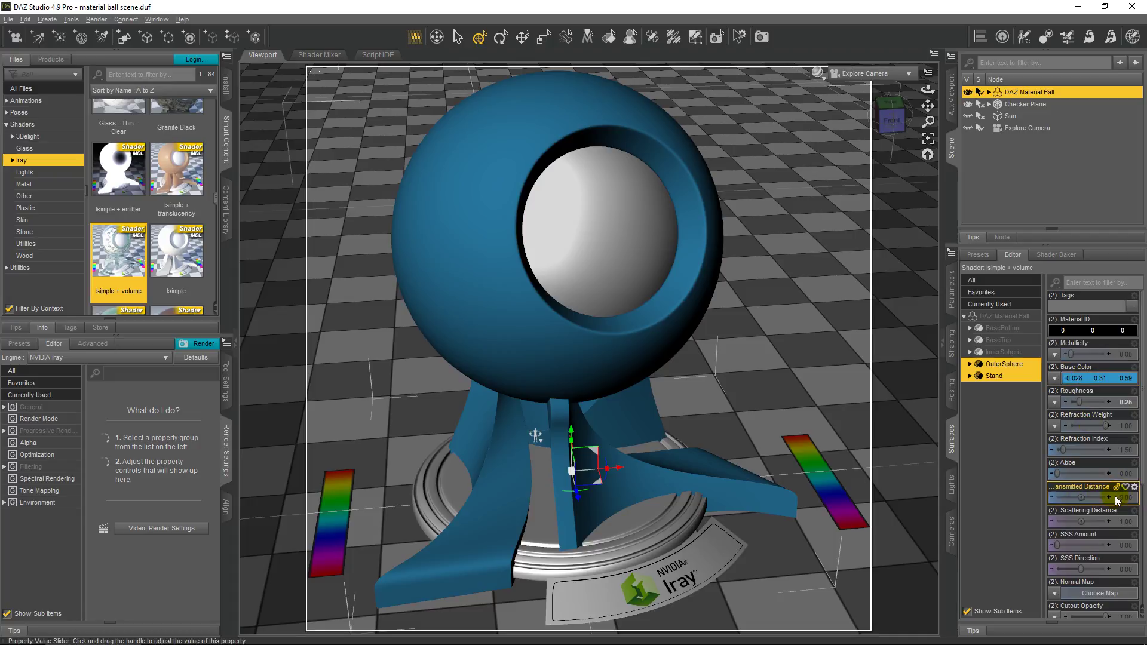
click(436, 296)
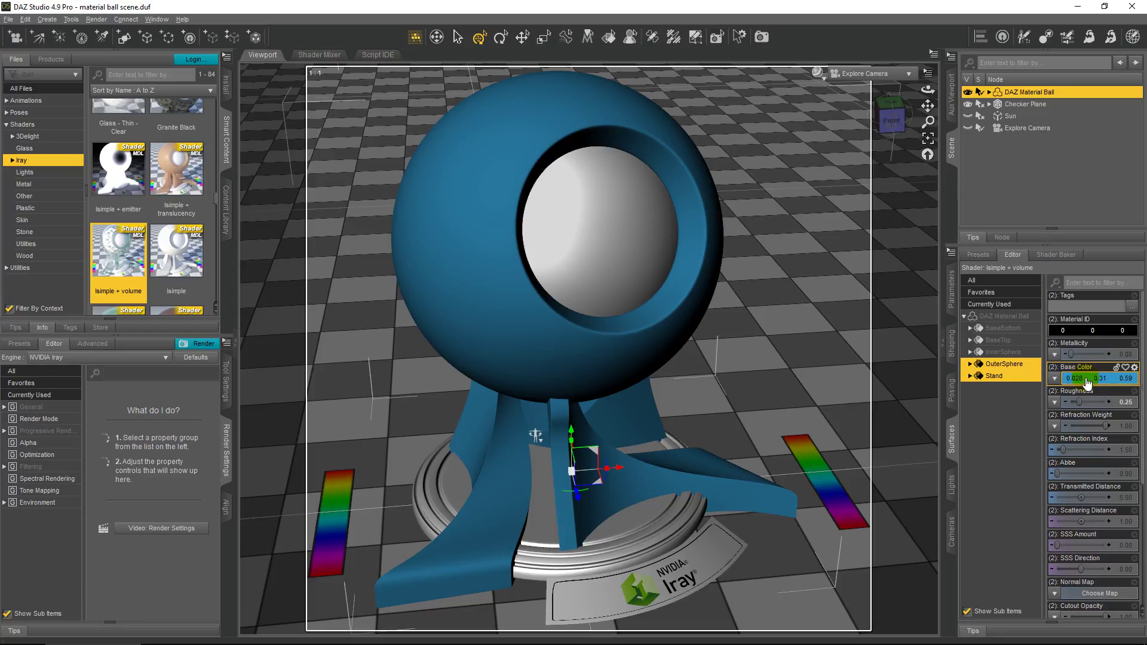
Test-render the material ball, stop the render once it is readable, and set its window aside for comparison
click(763, 38)
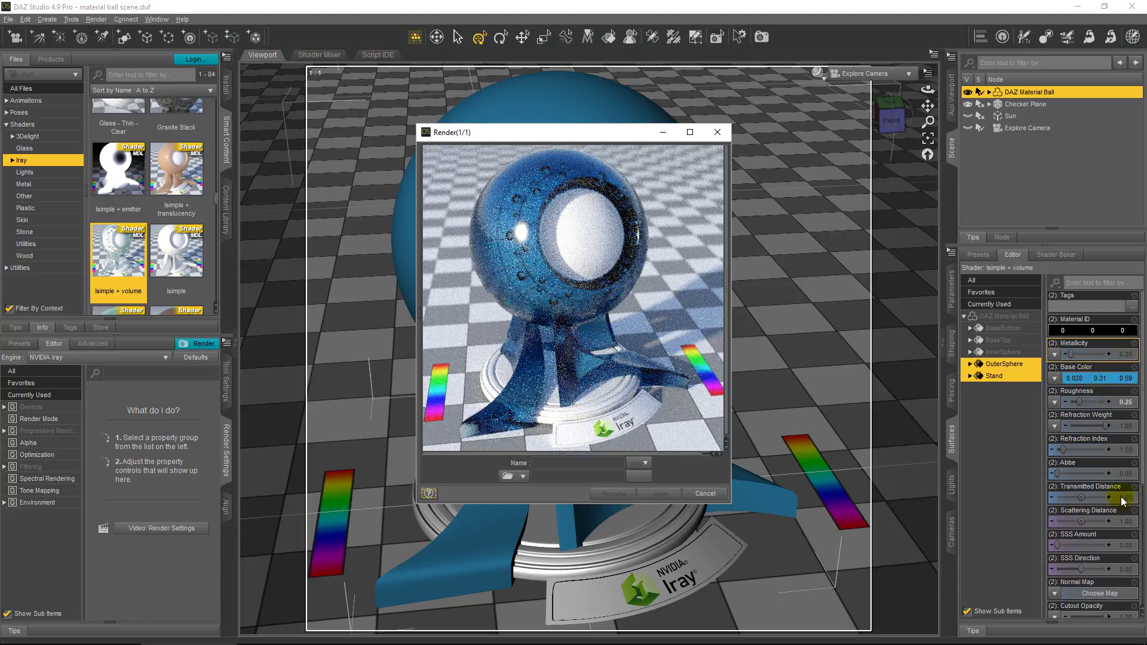
click(706, 494)
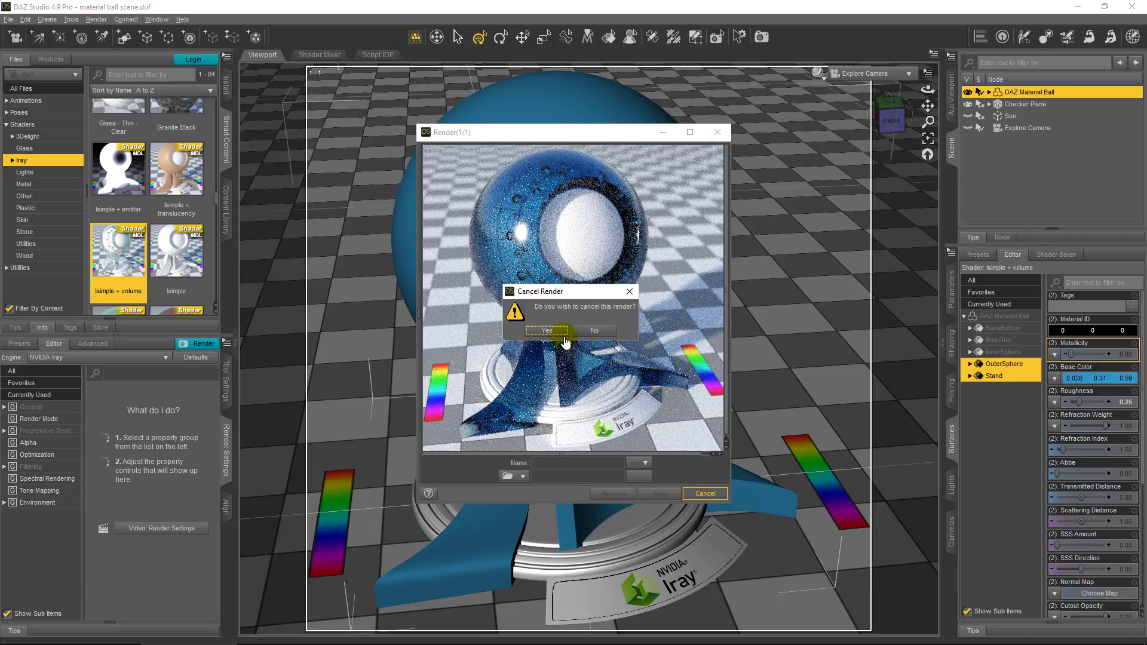
click(547, 330)
drag(562, 132, 208, 145)
drag(519, 134, 239, 161)
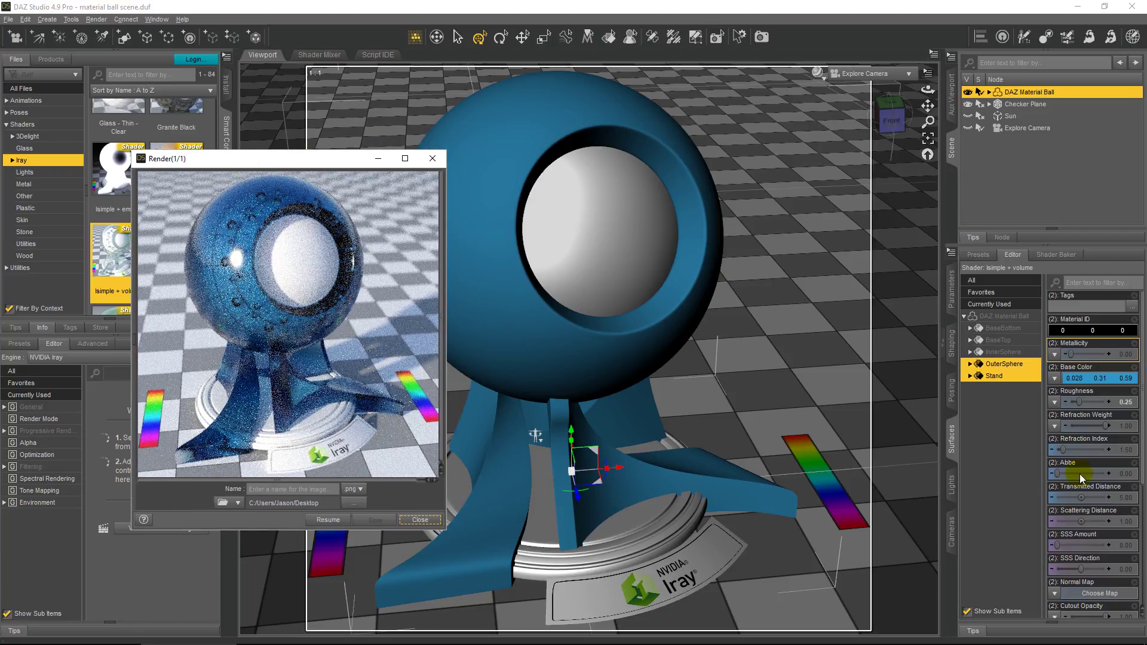
Set the Transmitted Distance of the outer sphere and stand surfaces to 10
click(1121, 500)
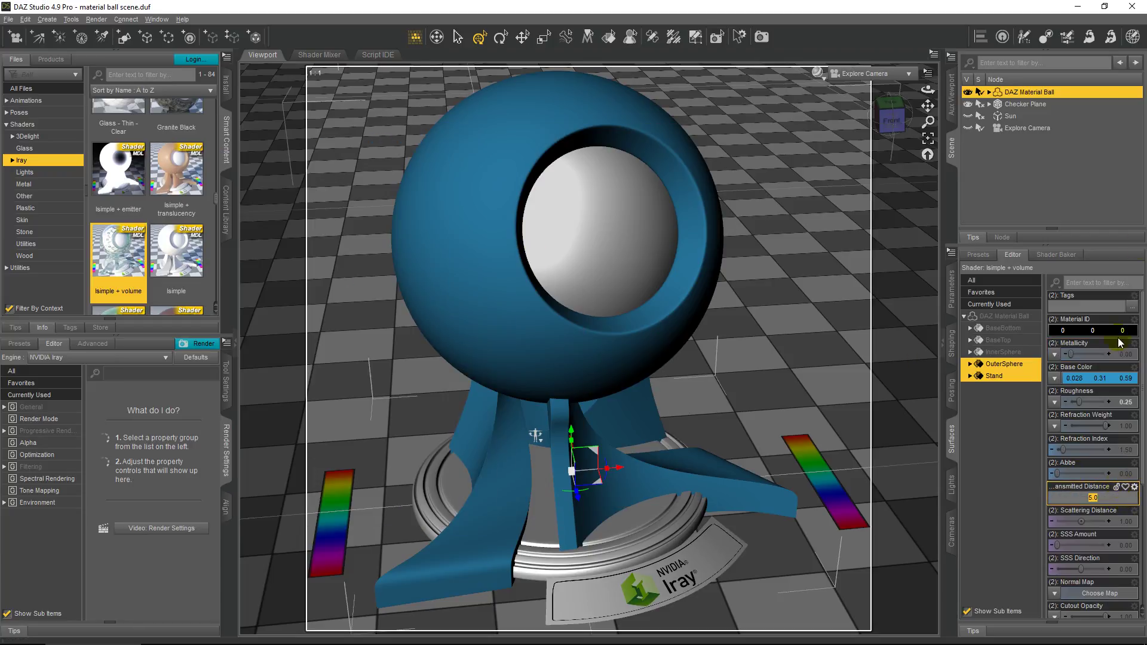
text(10)
key(Return)
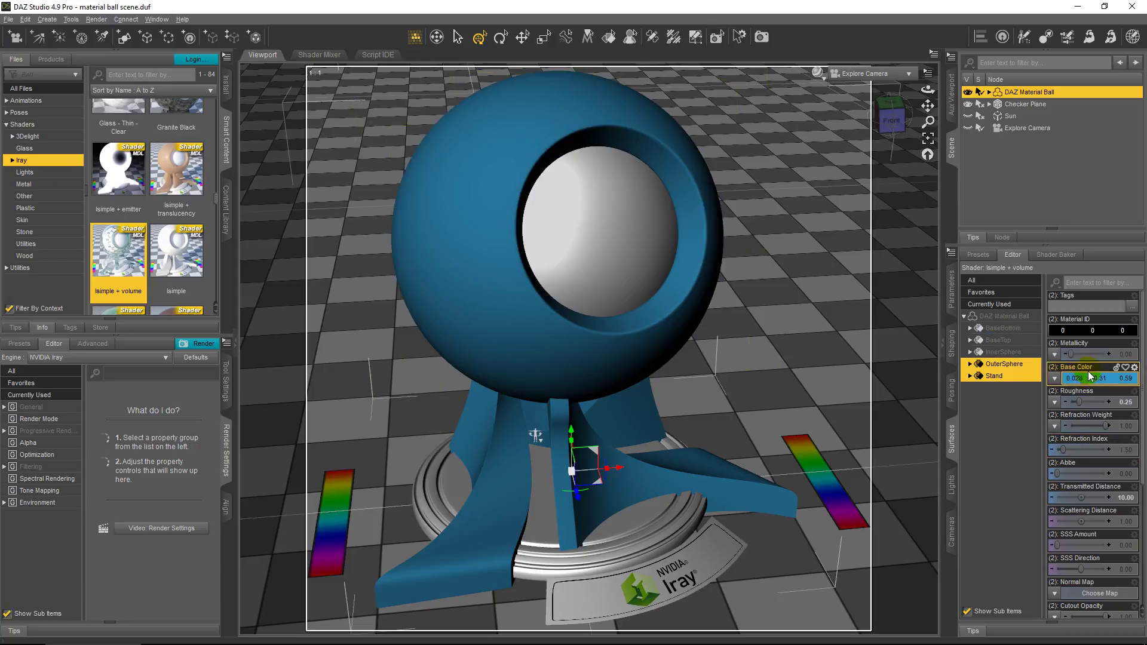
Render the changed transmission, compare the stopped render with the earlier one, and close both render windows
click(762, 37)
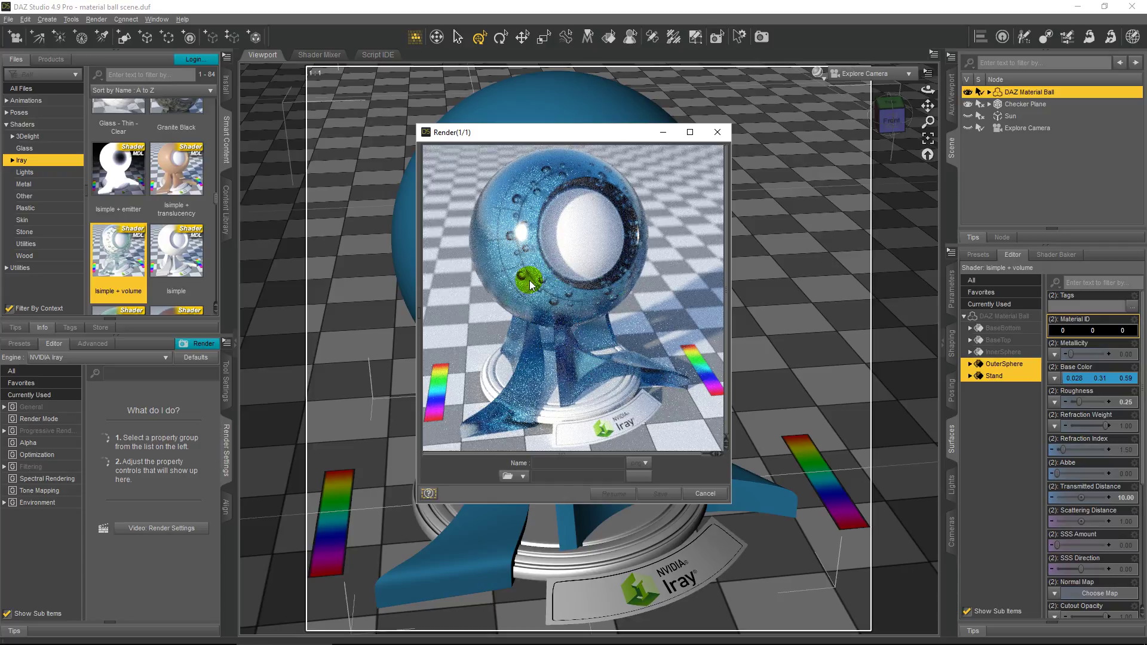
click(705, 493)
click(546, 330)
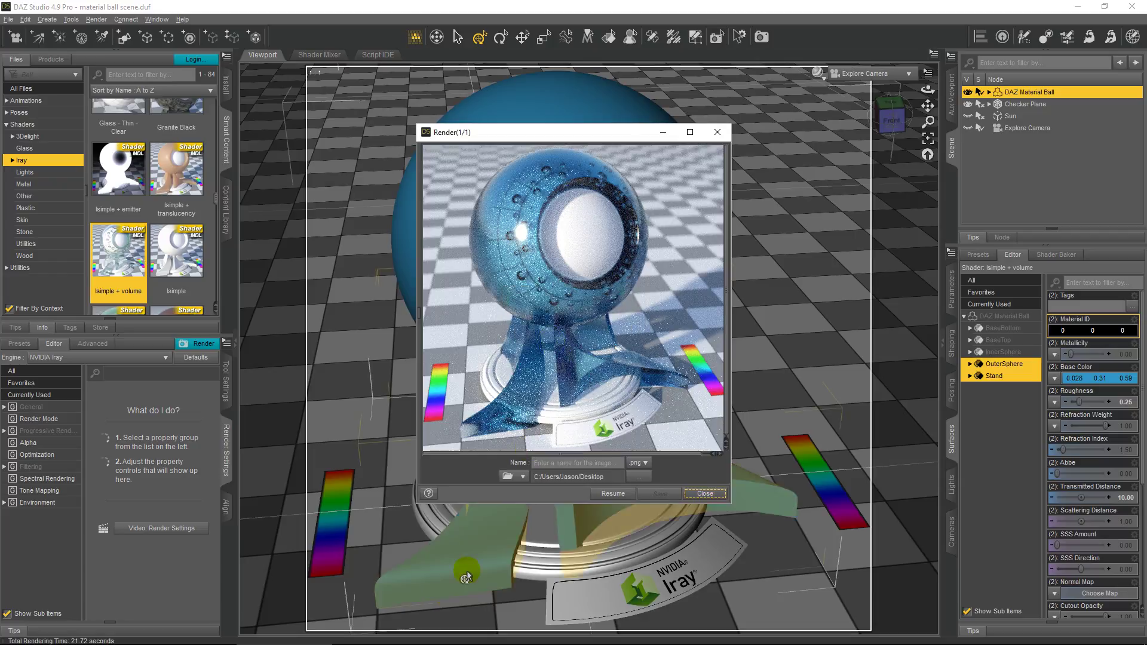
click(230, 637)
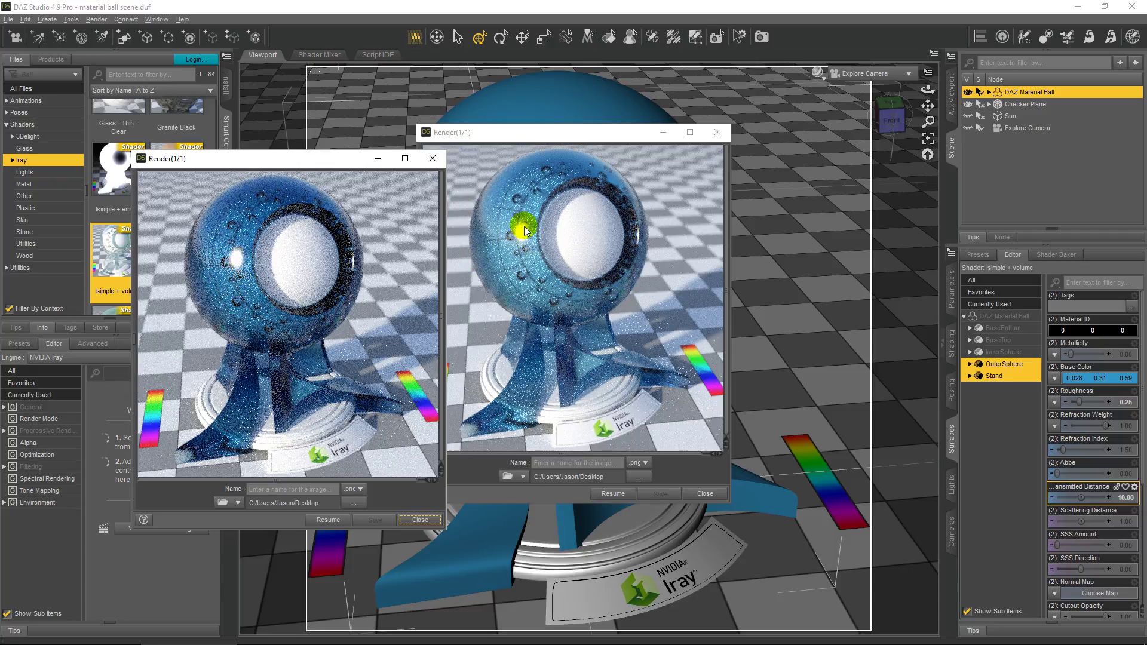
click(432, 159)
click(717, 132)
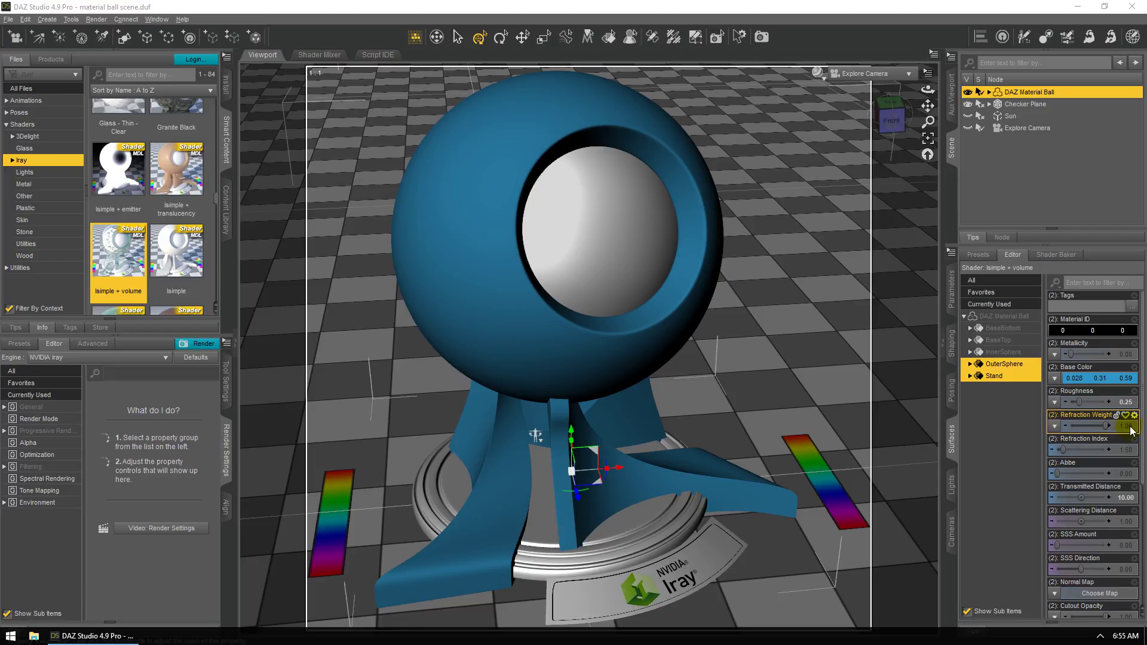
Set the SSS Amount to 1.00 and test-render the ball, setting the stopped render aside for comparison
click(1110, 545)
click(761, 38)
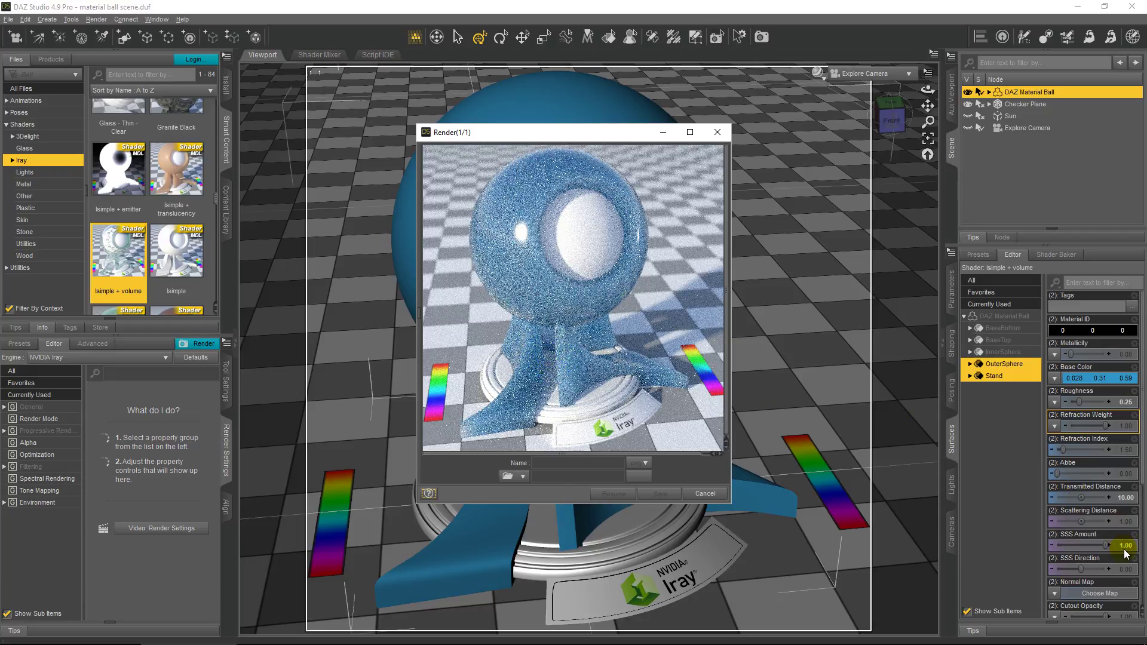
click(710, 489)
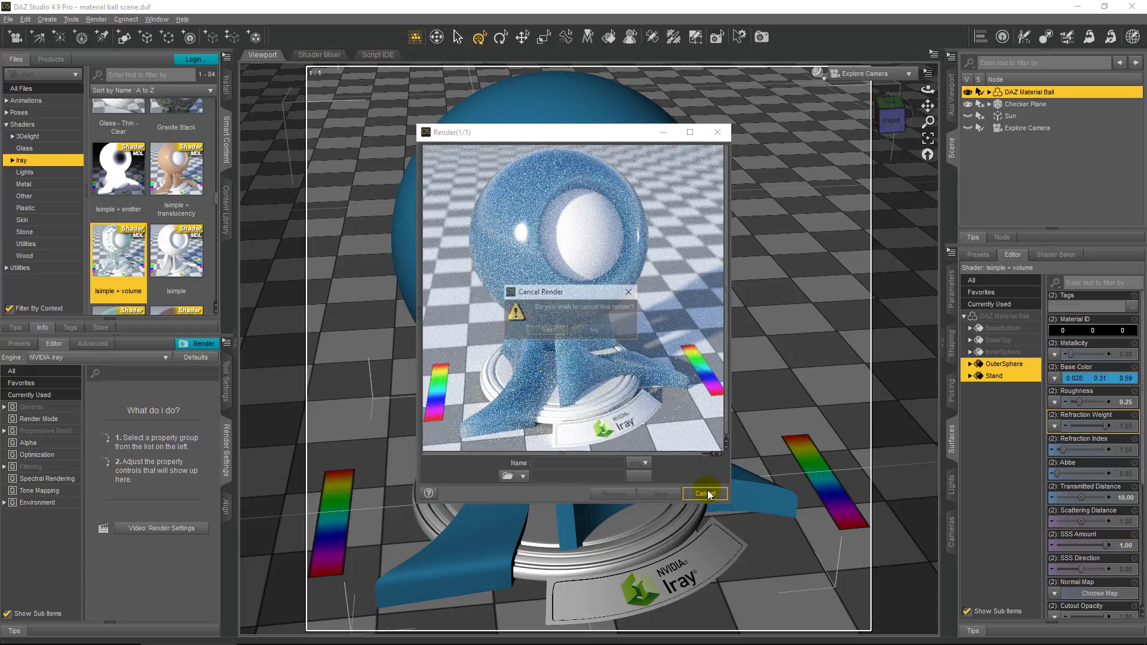
click(543, 333)
drag(590, 135, 234, 145)
key(Escape)
drag(535, 132, 215, 140)
Set the Scattering Distance of the outer sphere and stand surfaces to 0.50
click(1123, 521)
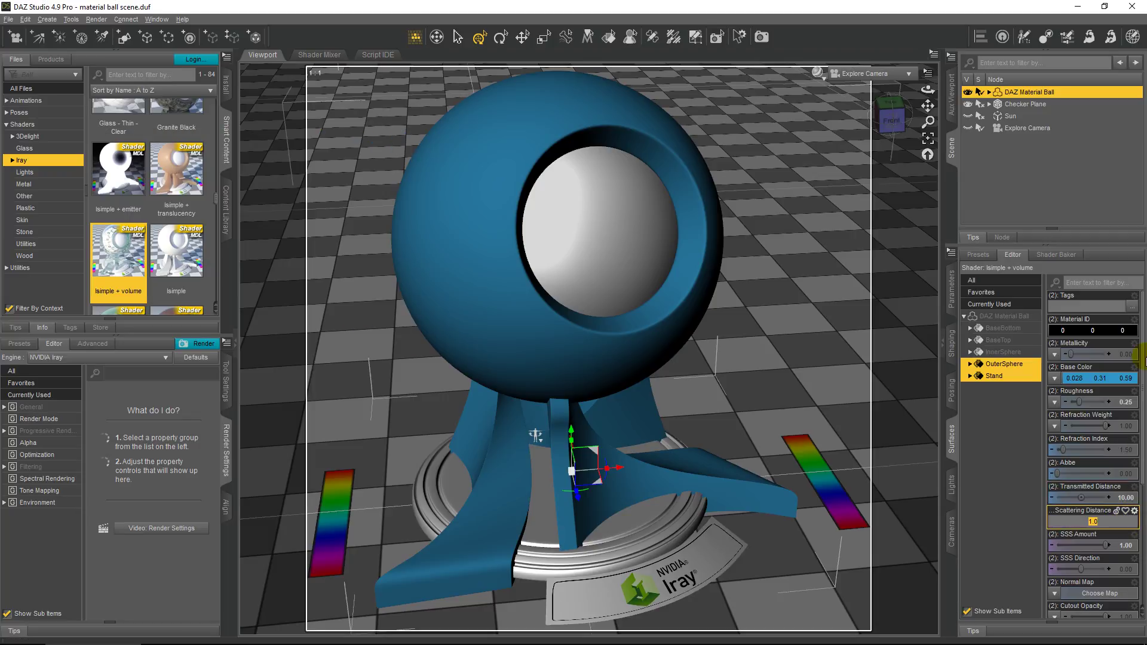
key(BackSpace)
key(Return)
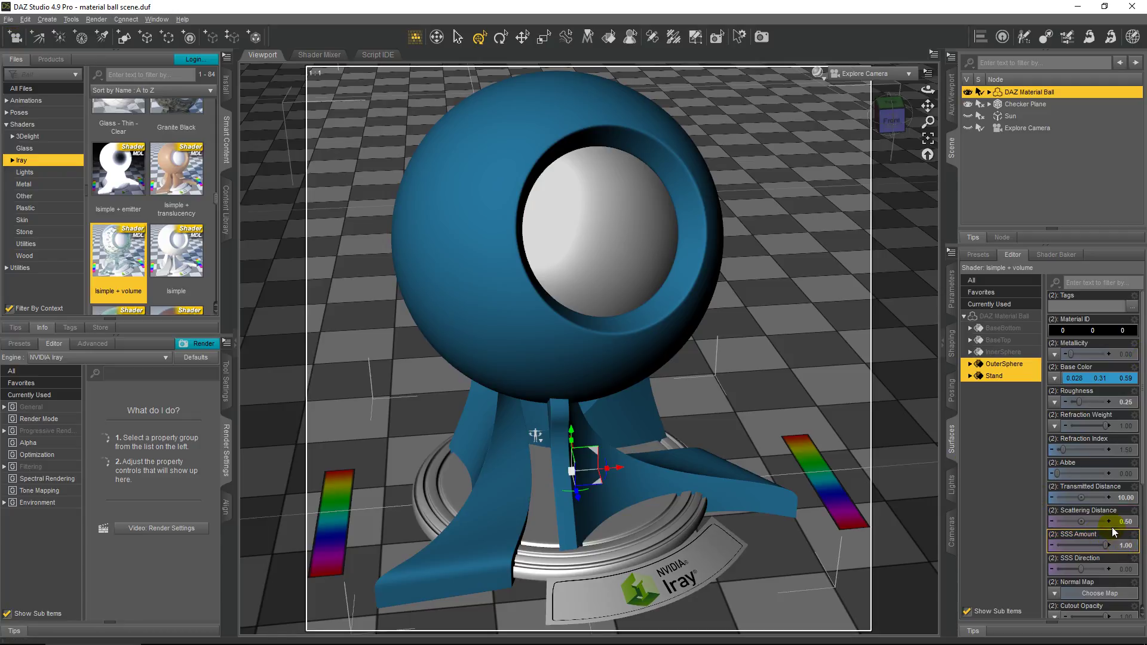
Render the new scattering setting, compare the stopped render with the previous one, and close both render windows
click(763, 39)
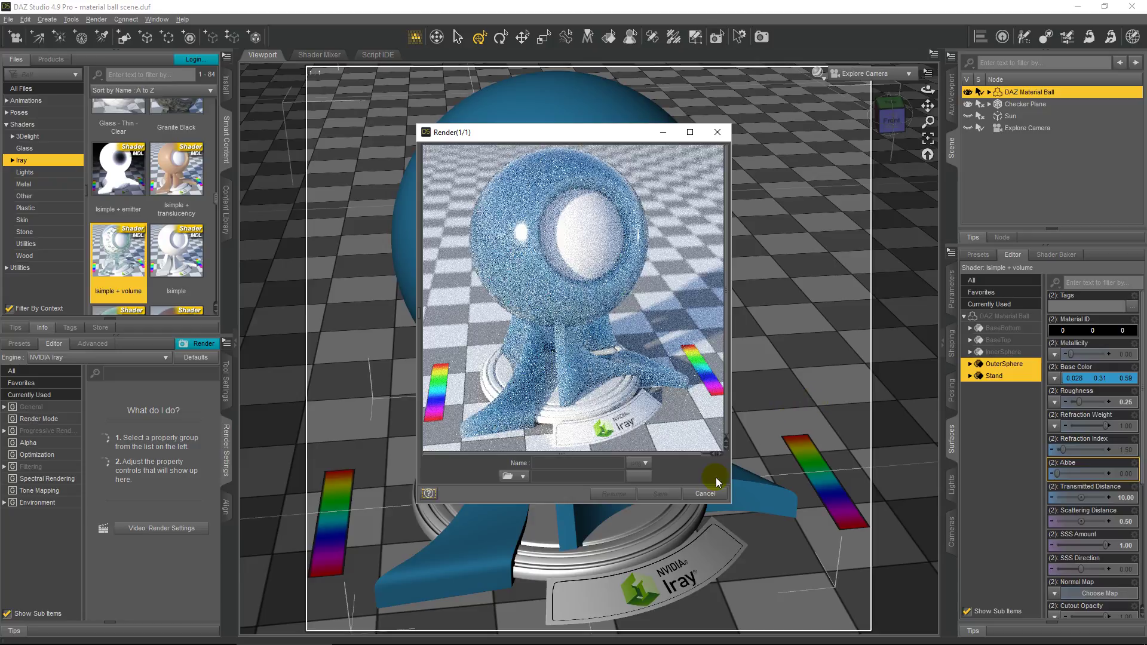
click(710, 493)
click(547, 330)
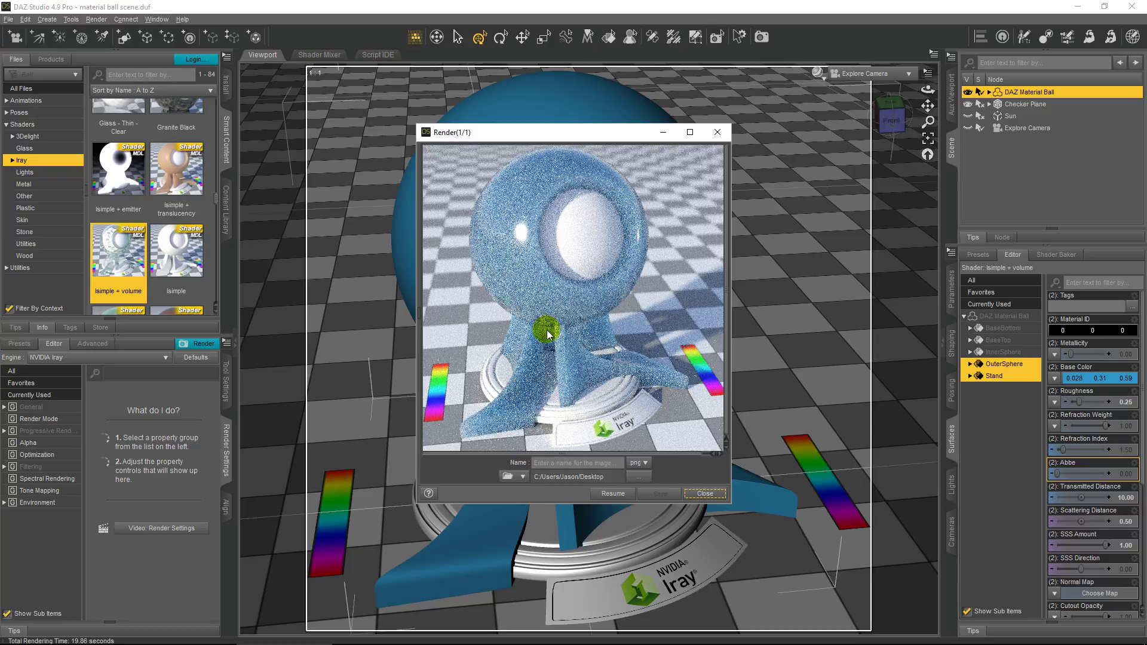
click(206, 637)
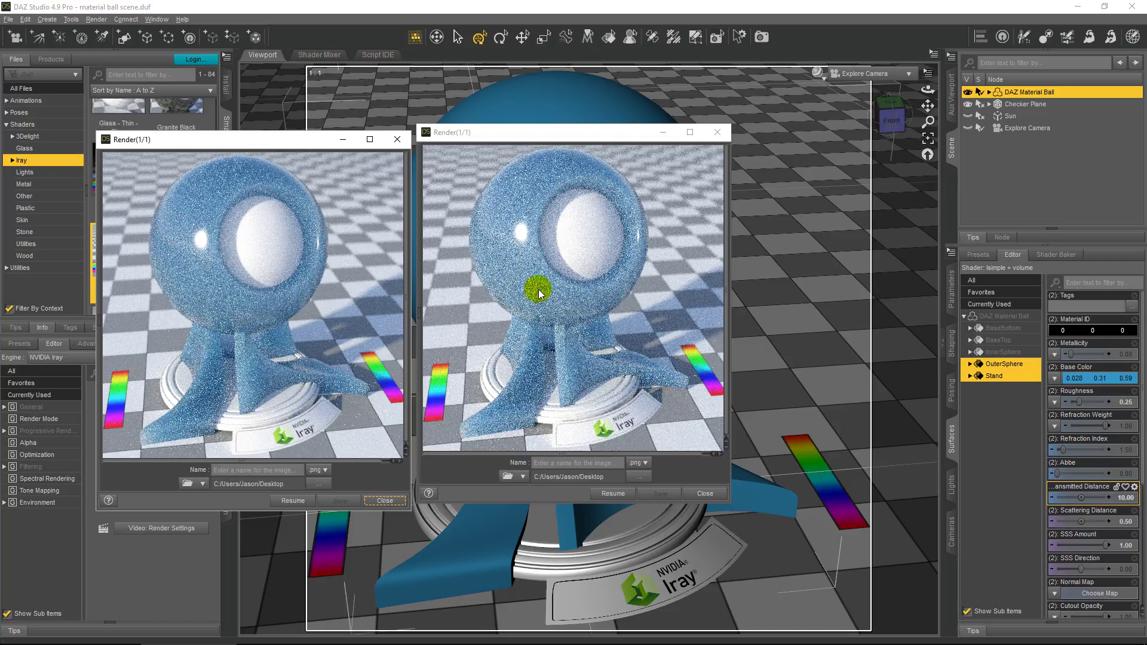
click(717, 132)
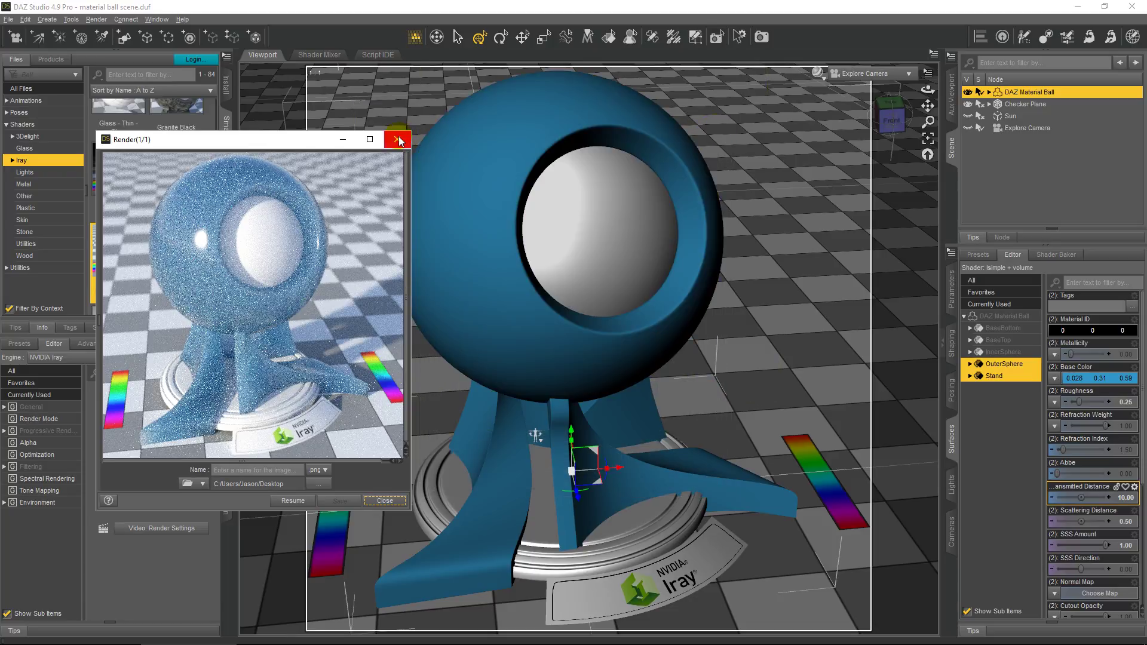
click(397, 139)
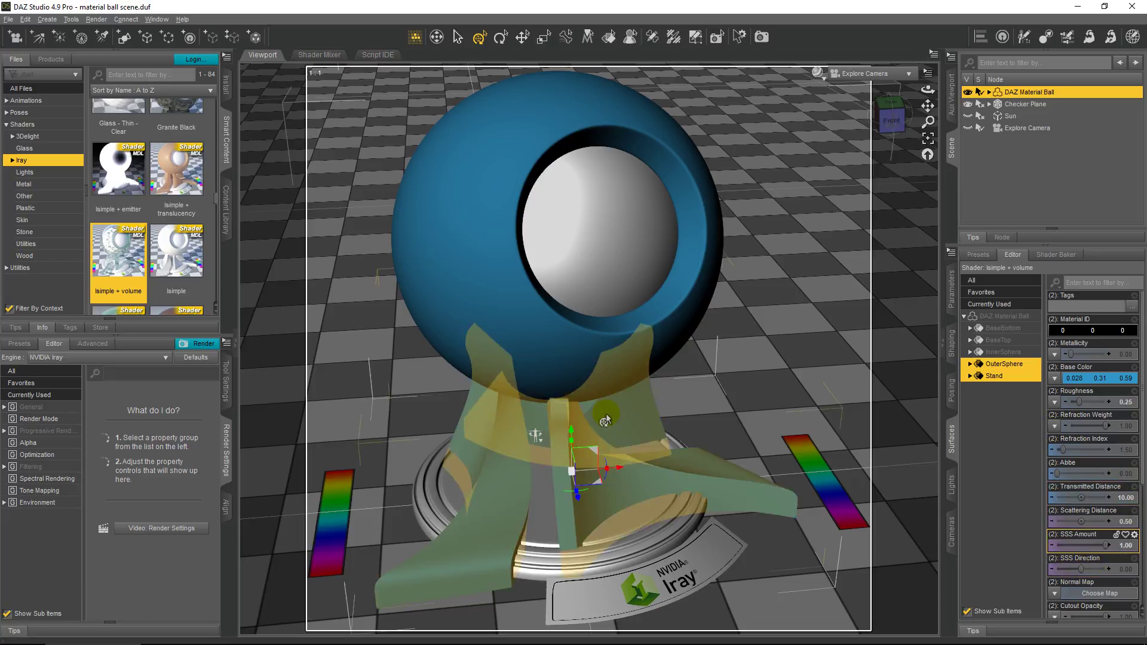
drag(382, 227, 745, 238)
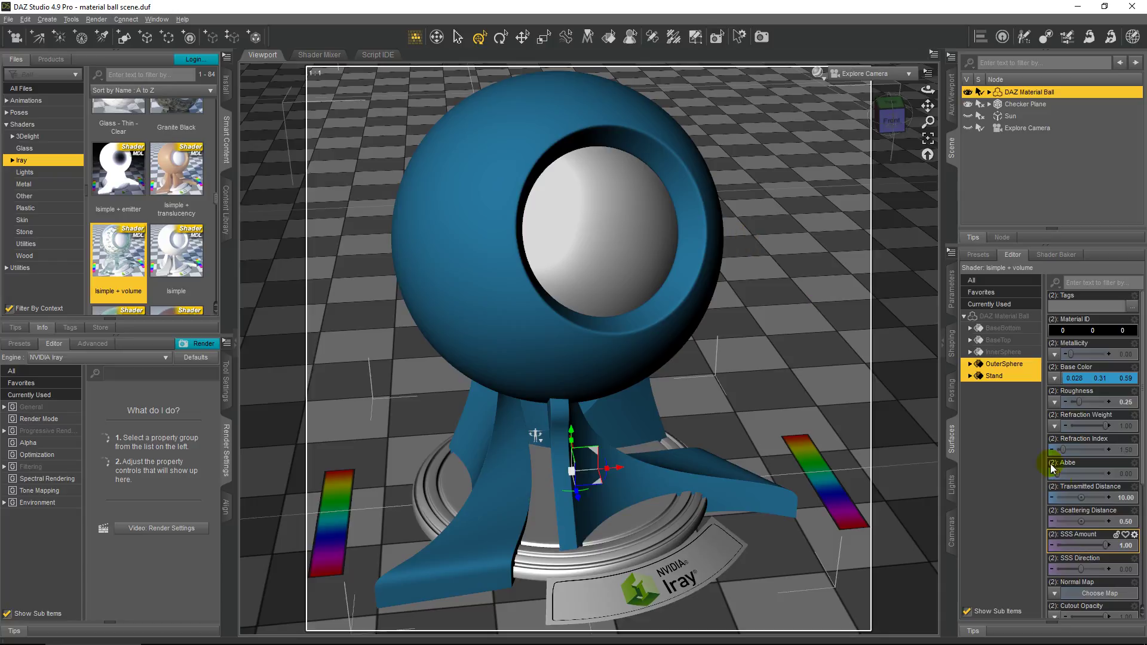